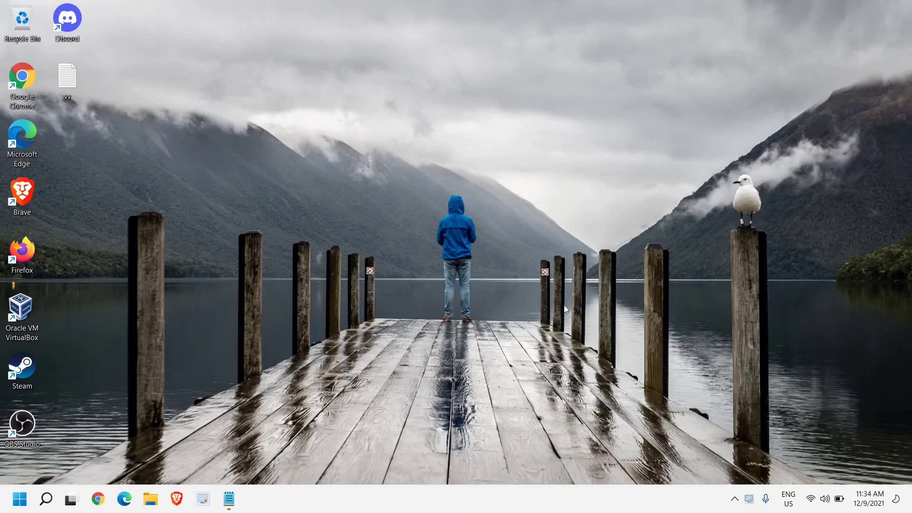
- Open Device Manager, expand Sound, video and game controllers, and select Realtek(R) Audio
{"action": "right_click", "coordinate": [25, 498]}
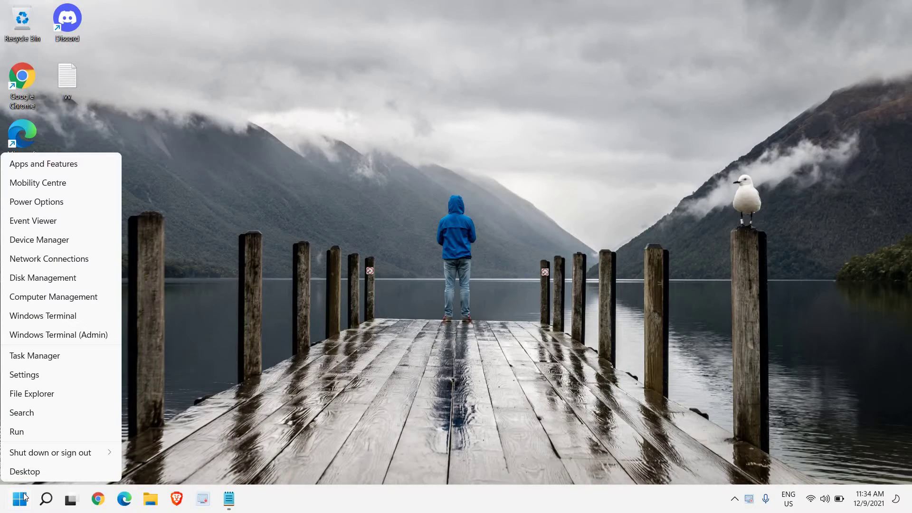
{"action": "left_click", "coordinate": [58, 242]}
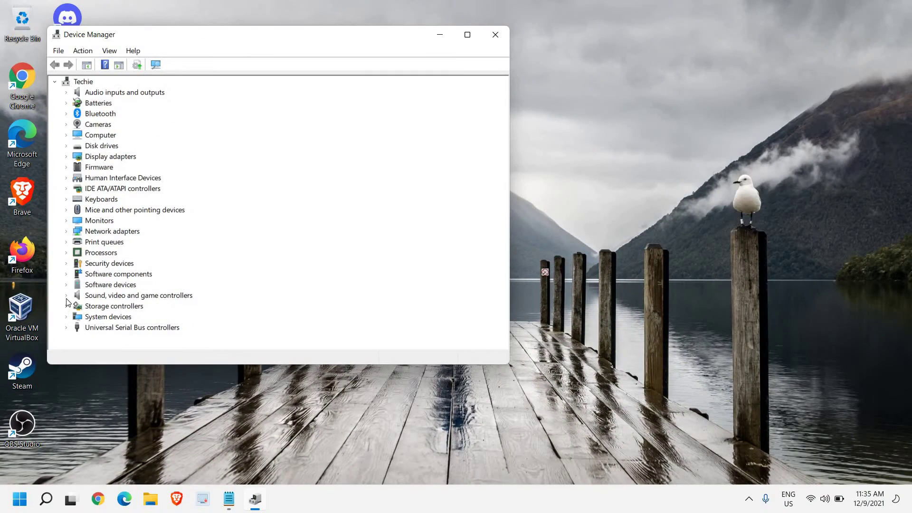
{"action": "left_click", "coordinate": [70, 282]}
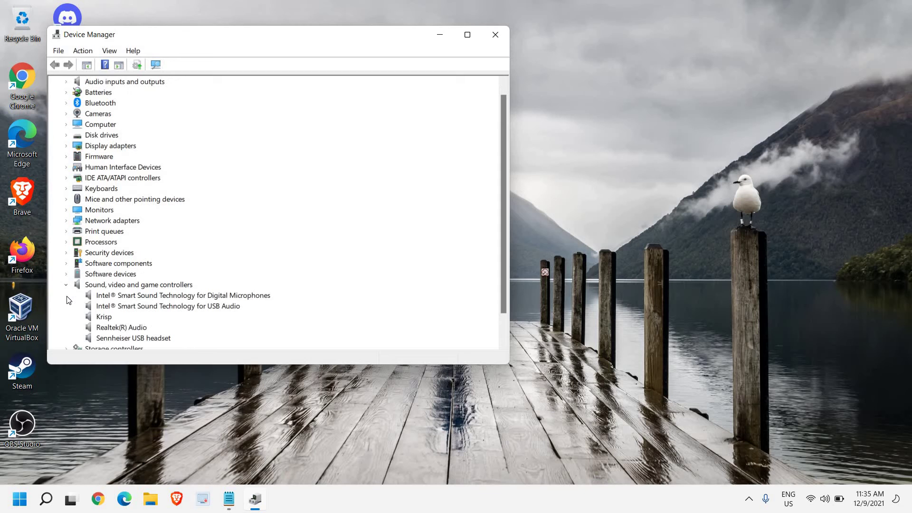
{"action": "scroll", "coordinate": [148, 302], "scroll_direction": "down", "scroll_amount": 1}
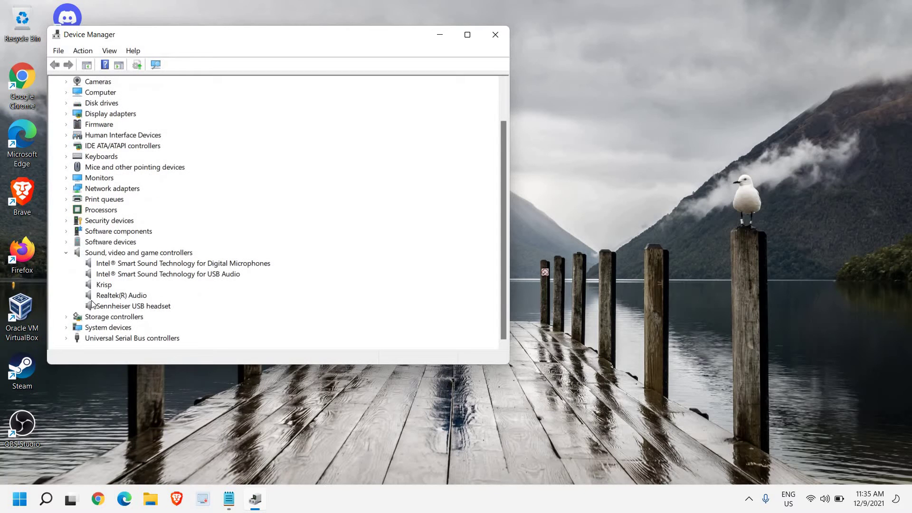
{"action": "left_click", "coordinate": [118, 298]}
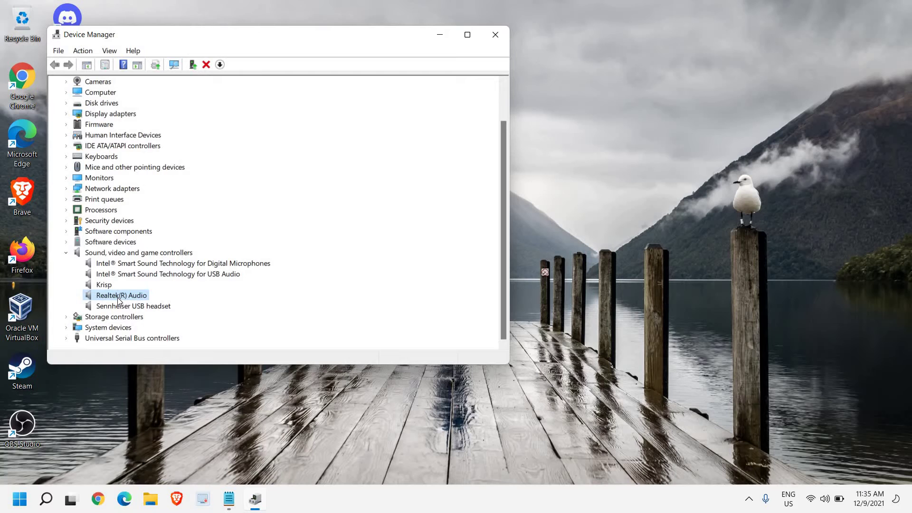
{"action": "right_click", "coordinate": [119, 298]}
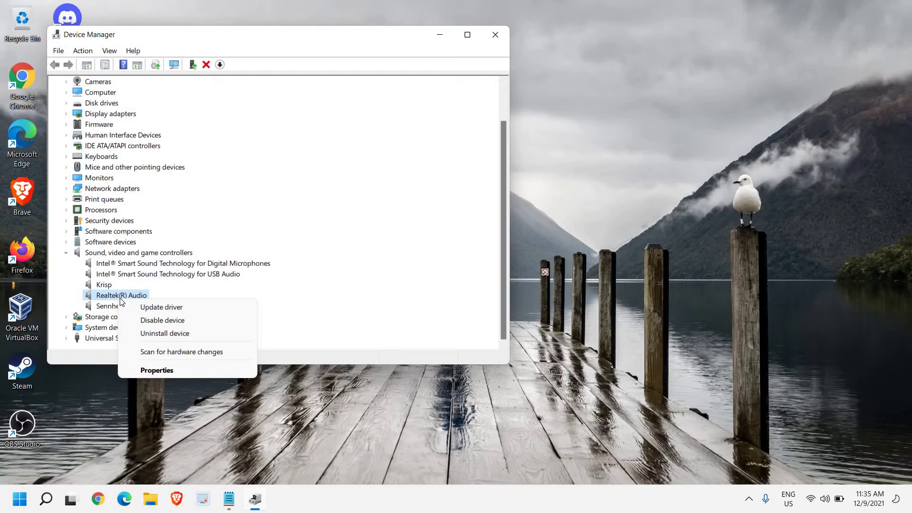
{"action": "left_click", "coordinate": [147, 307]}
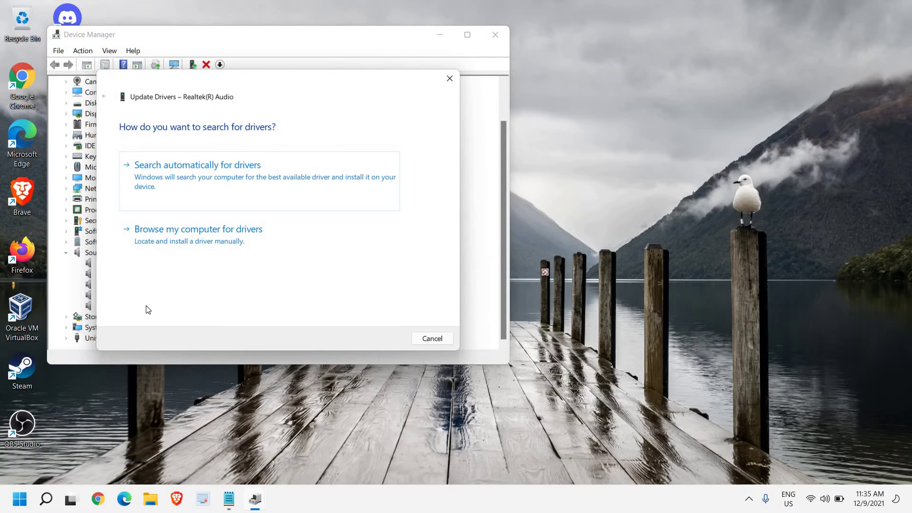
{"action": "left_click", "coordinate": [194, 181]}
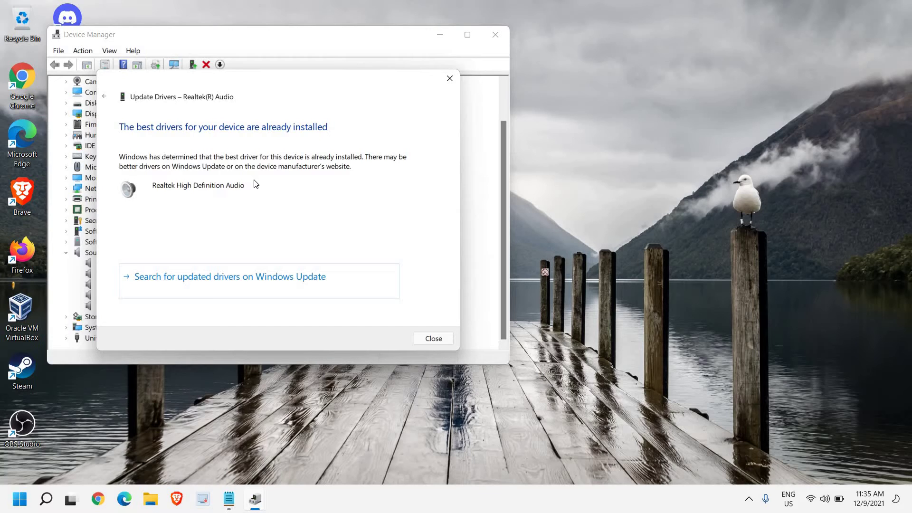
{"action": "left_click", "coordinate": [434, 339]}
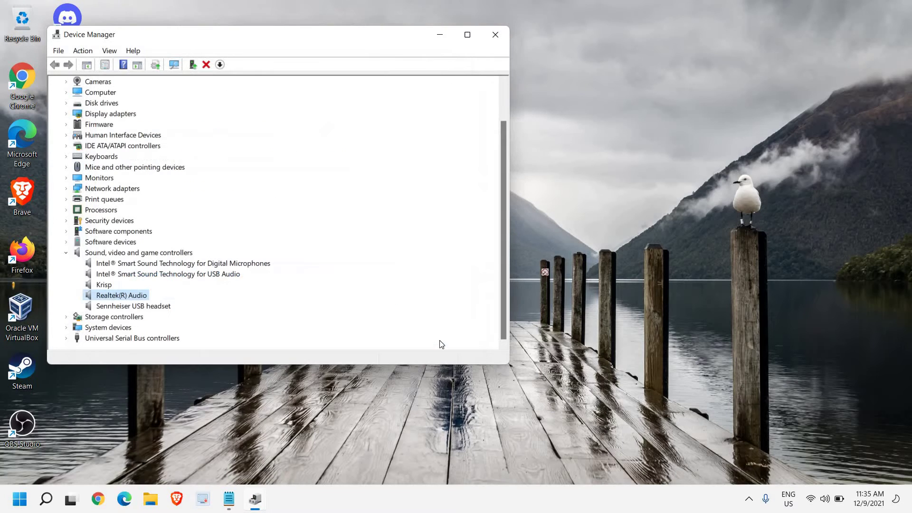
- Check that the Realtek(R) Audio driver version is 6.0.9144.1, then close Device Manager
{"action": "right_click", "coordinate": [137, 294]}
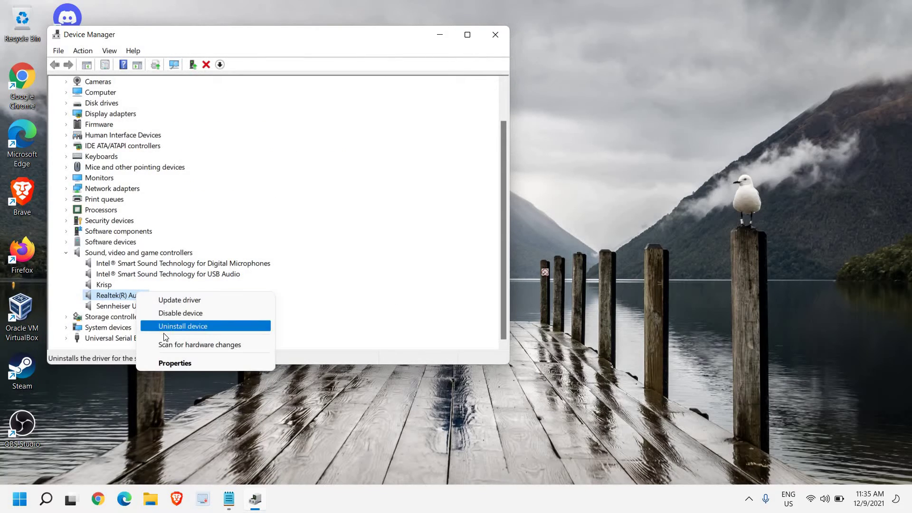
{"action": "left_click", "coordinate": [170, 364]}
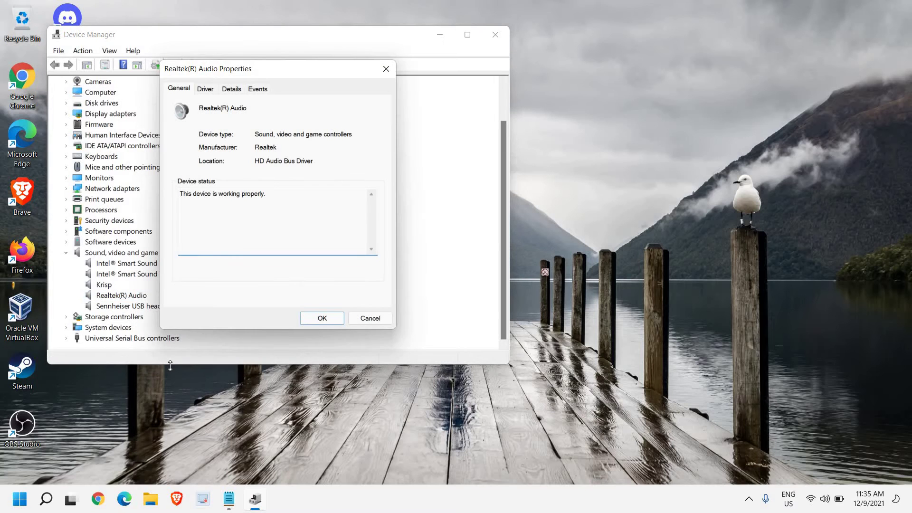
{"action": "left_click", "coordinate": [206, 89]}
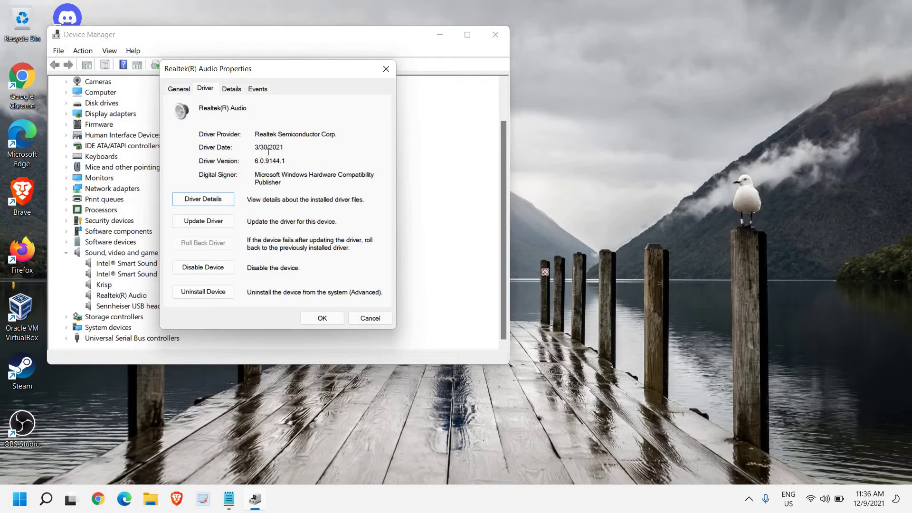
{"action": "left_click", "coordinate": [322, 318]}
{"action": "left_click", "coordinate": [496, 34]}
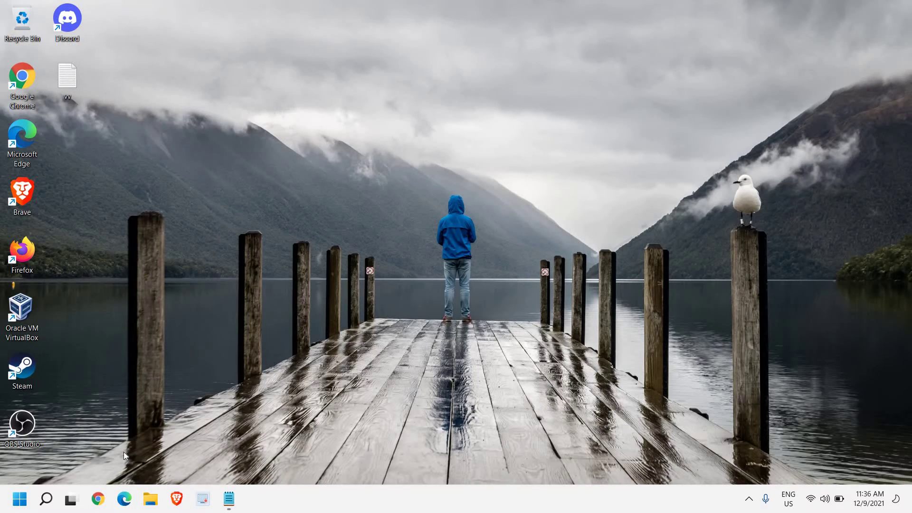
- Launch Edge and search Bing for 'realtek' without the suggested completion
{"action": "left_click", "coordinate": [124, 499]}
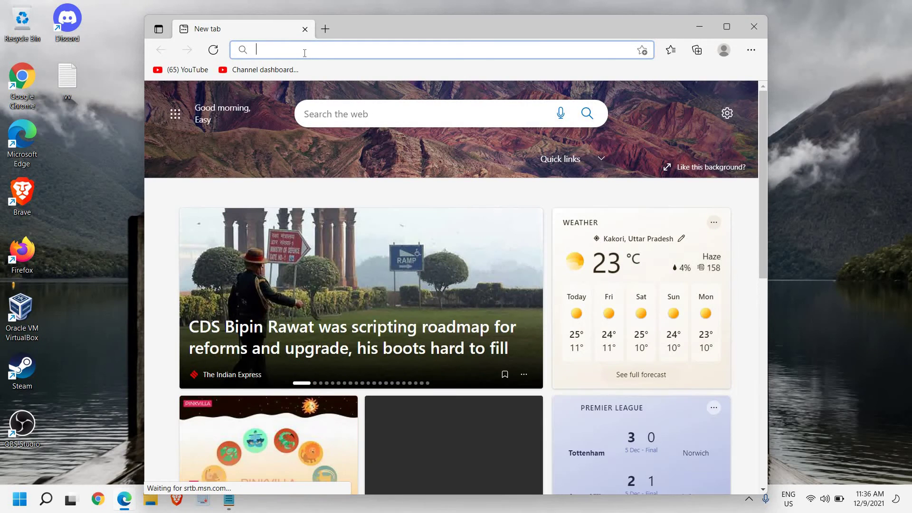
{"action": "type", "text": "realtek"}
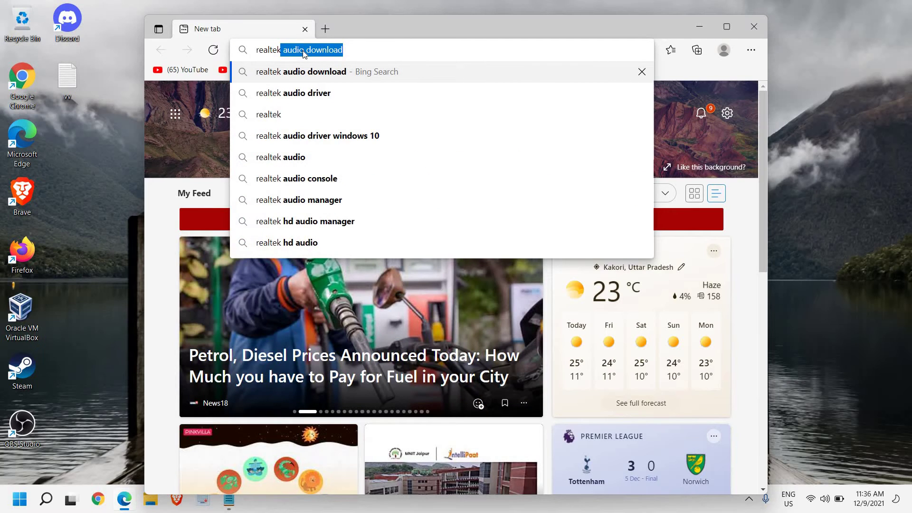
{"action": "key", "text": "BackSpace"}
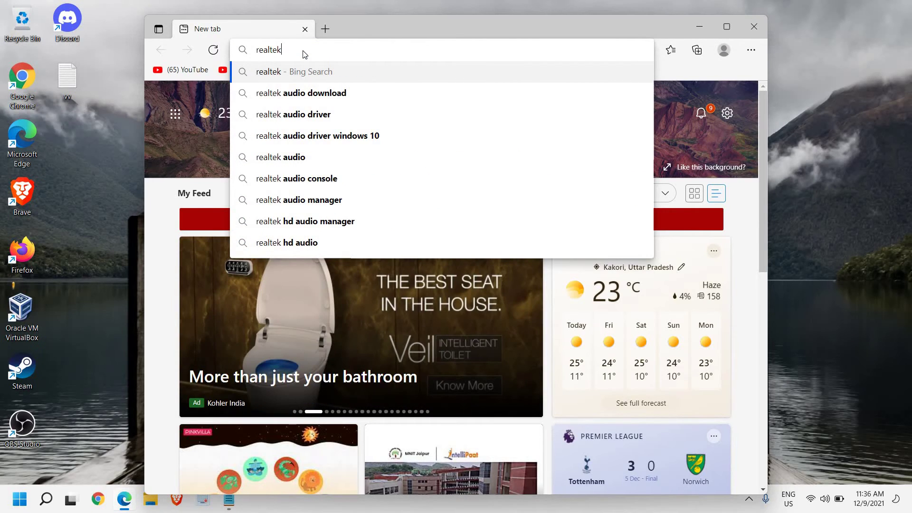
{"action": "key", "text": "Return"}
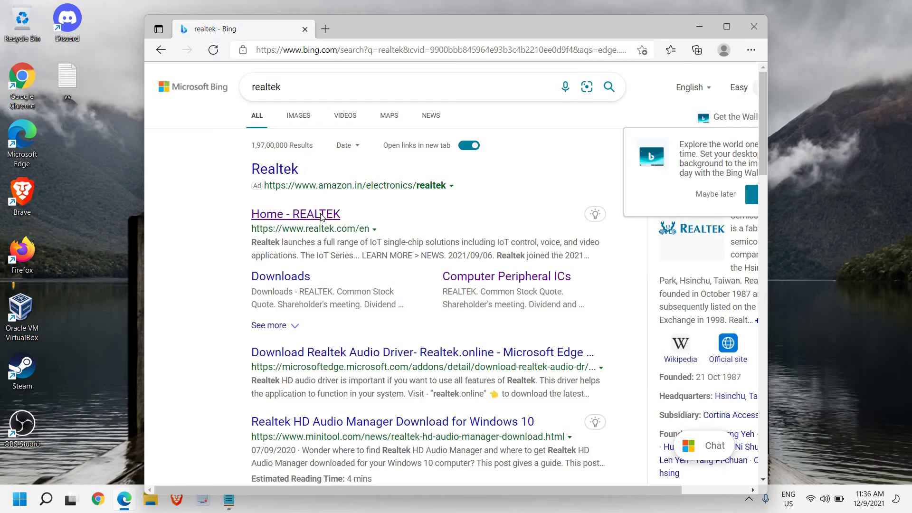
- Open the official Realtek site maximized and go to Downloads > Computer Peripheral ICs
{"action": "left_click", "coordinate": [322, 215]}
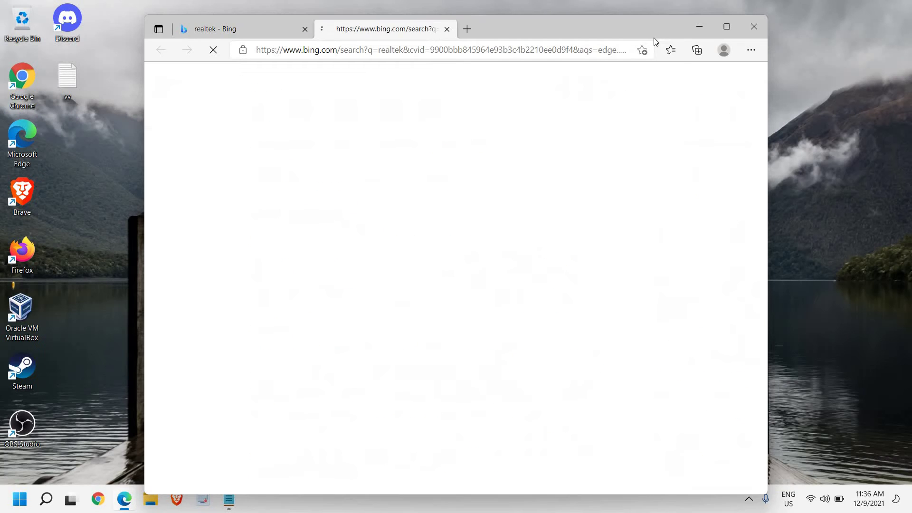
{"action": "left_click", "coordinate": [729, 26]}
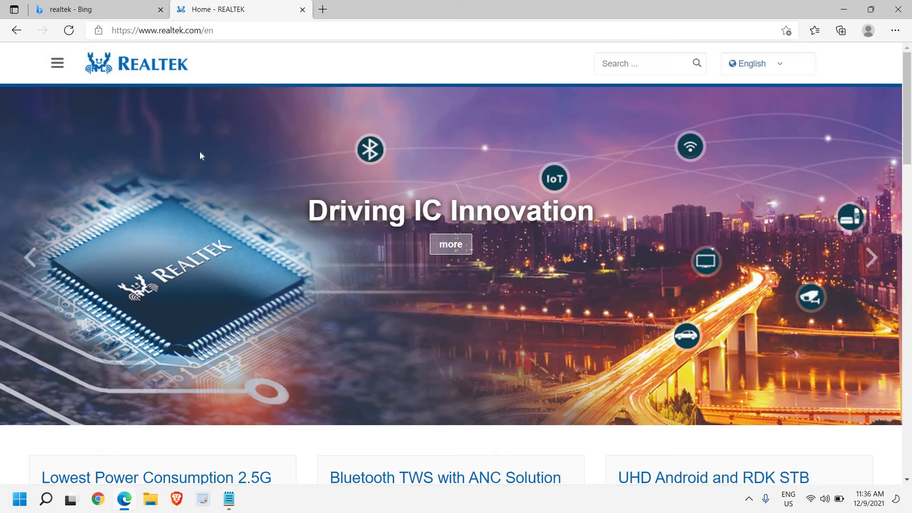
{"action": "left_click", "coordinate": [57, 63]}
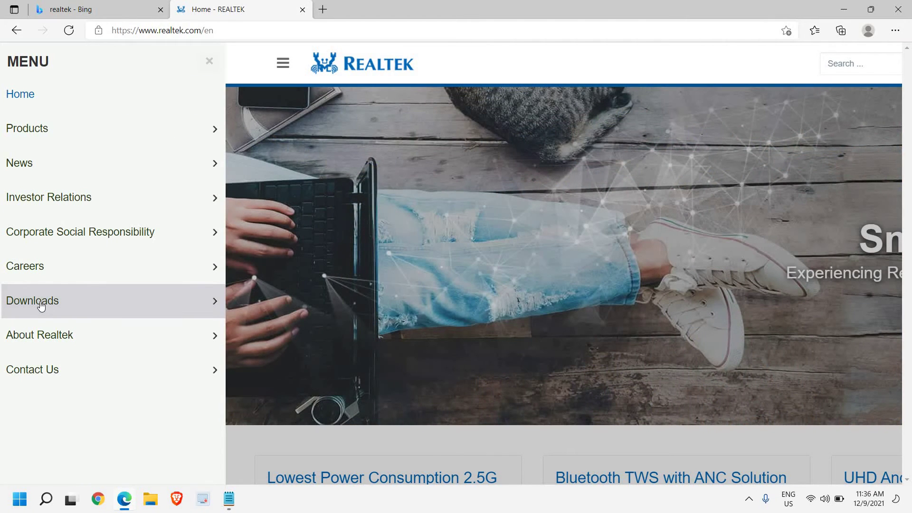
{"action": "left_click_drag", "start_coordinate": [53, 301], "coordinate": [59, 301]}
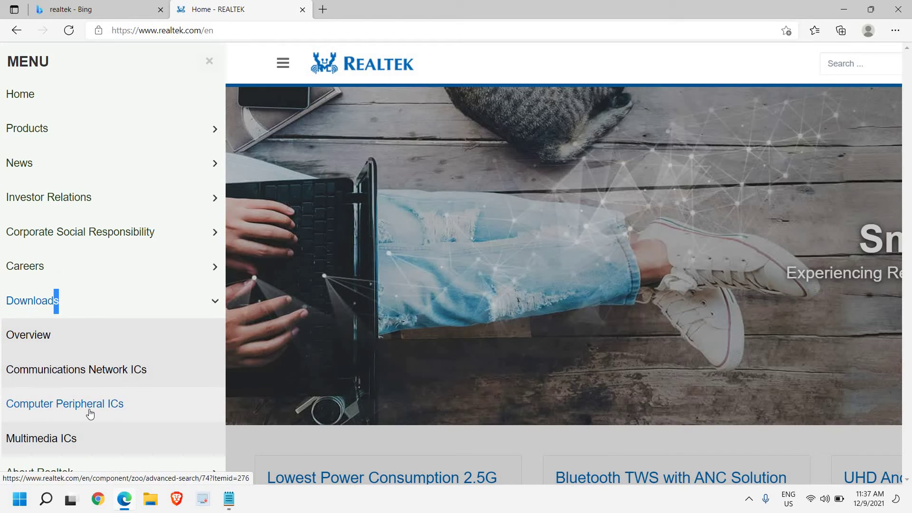
{"action": "left_click", "coordinate": [107, 411]}
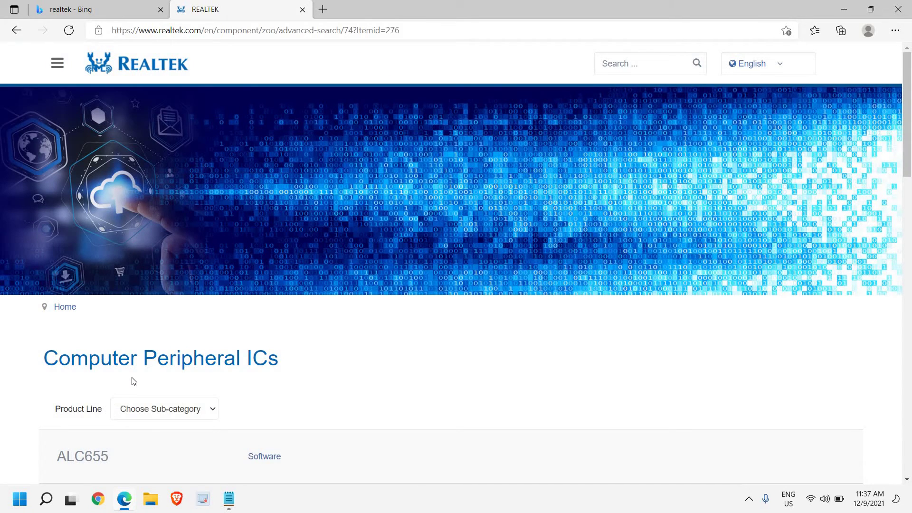
- Filter the product line to PC Audio Codecs, then to High Definition Audio Codecs
{"action": "scroll", "coordinate": [133, 381], "scroll_direction": "down", "scroll_amount": 3}
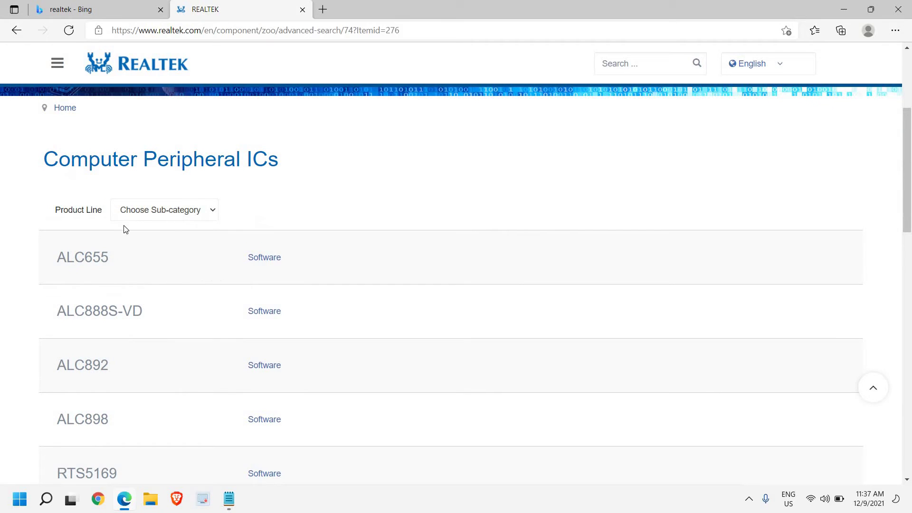
{"action": "left_click", "coordinate": [168, 214]}
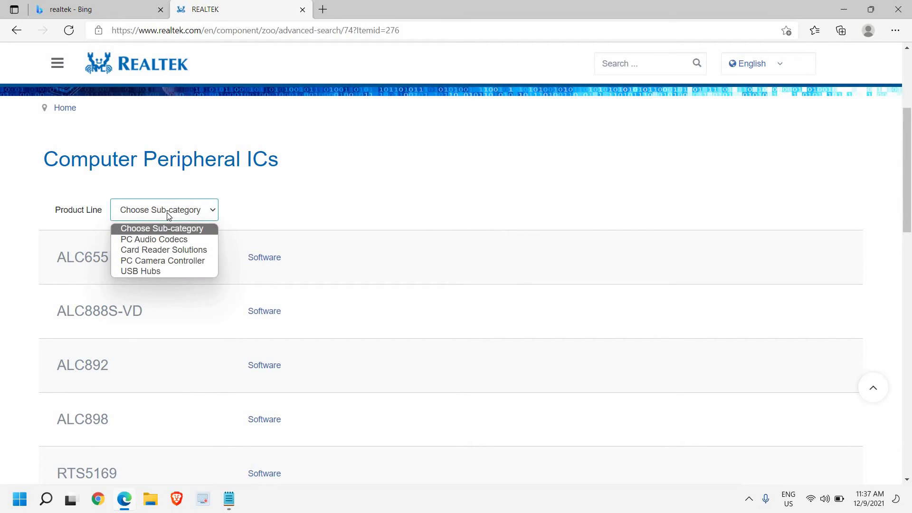
{"action": "left_click", "coordinate": [138, 240]}
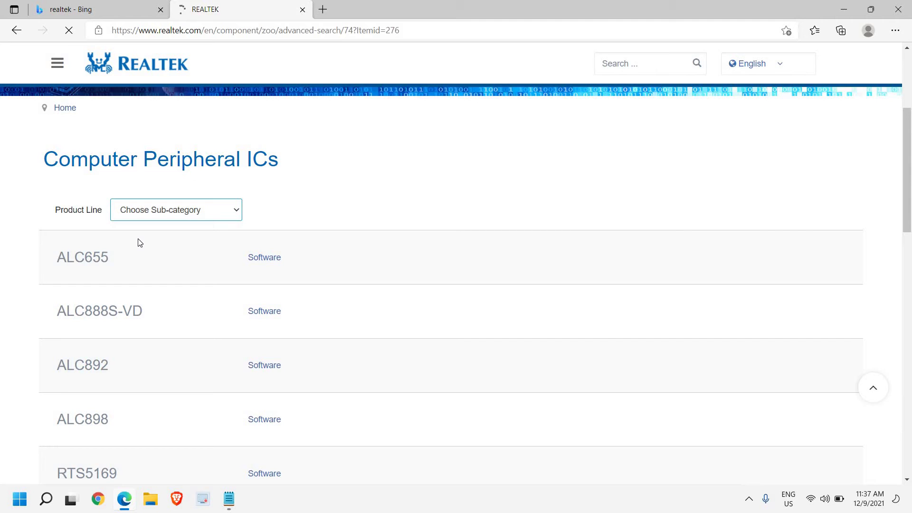
{"action": "scroll", "coordinate": [138, 241], "scroll_direction": "down", "scroll_amount": 4}
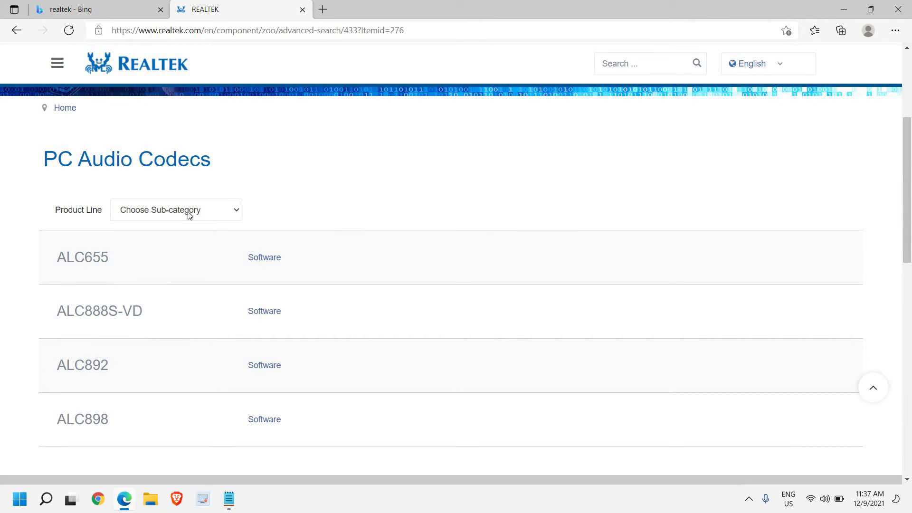
{"action": "left_click", "coordinate": [189, 215]}
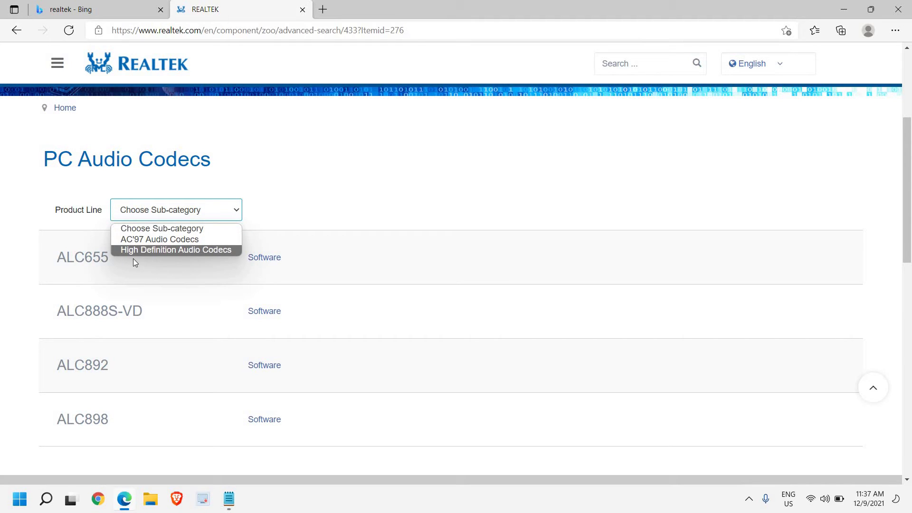
{"action": "left_click", "coordinate": [170, 251]}
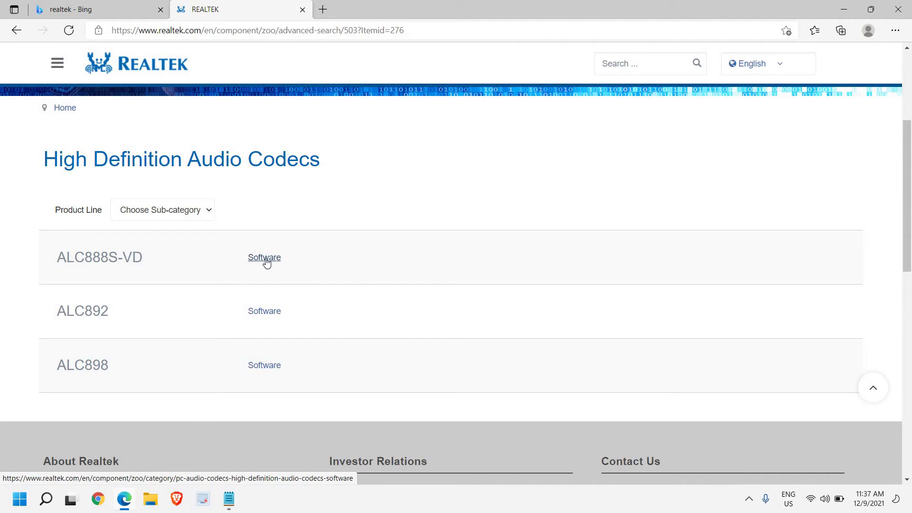
- Open the ALC888S-VD Software page and scroll down to the Windows driver table
{"action": "left_click", "coordinate": [266, 260]}
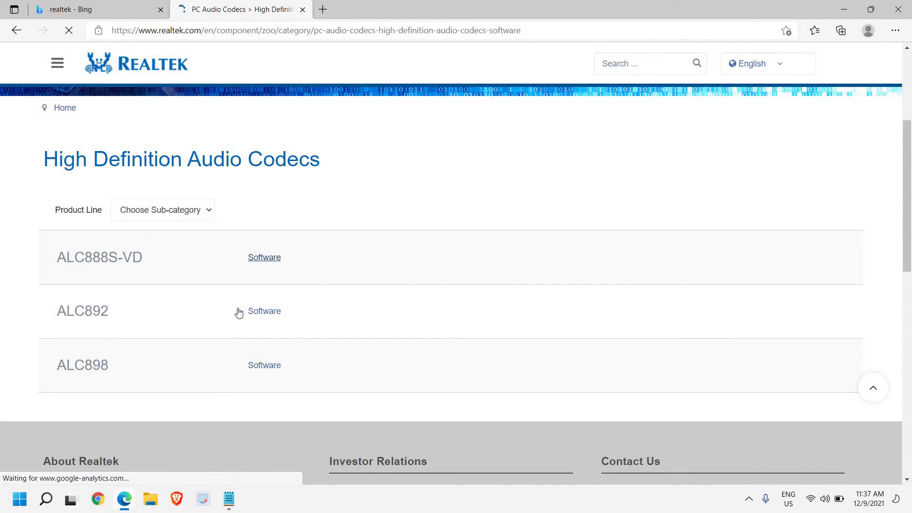
{"action": "scroll", "coordinate": [198, 398], "scroll_direction": "down", "scroll_amount": 3}
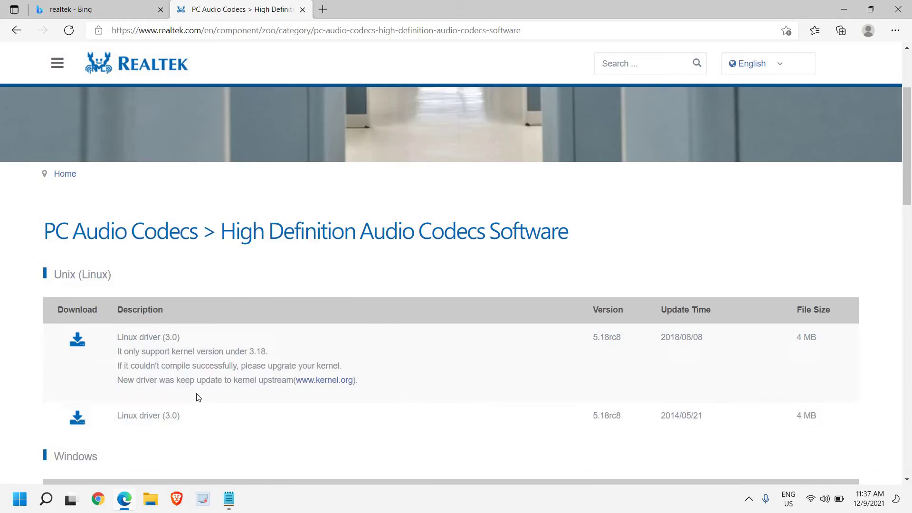
{"action": "scroll", "coordinate": [198, 398], "scroll_direction": "down", "scroll_amount": 3}
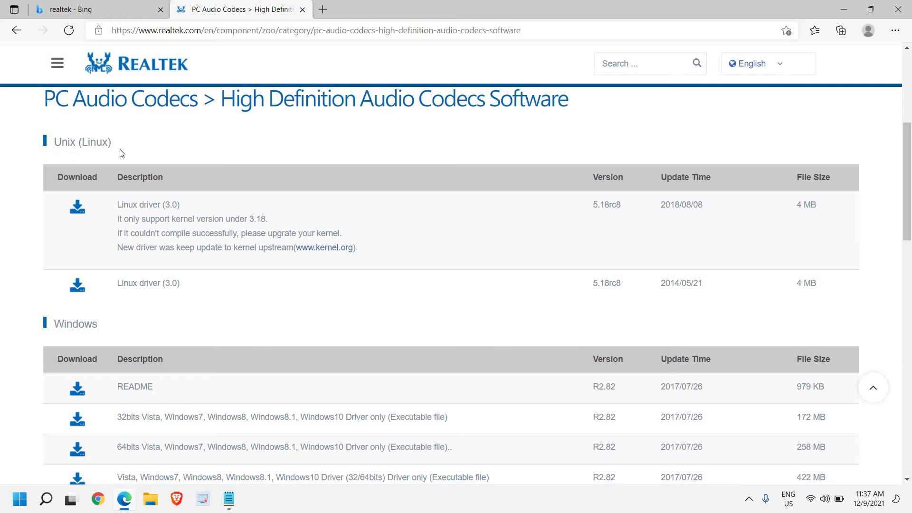
{"action": "scroll", "coordinate": [177, 311], "scroll_direction": "down", "scroll_amount": 3}
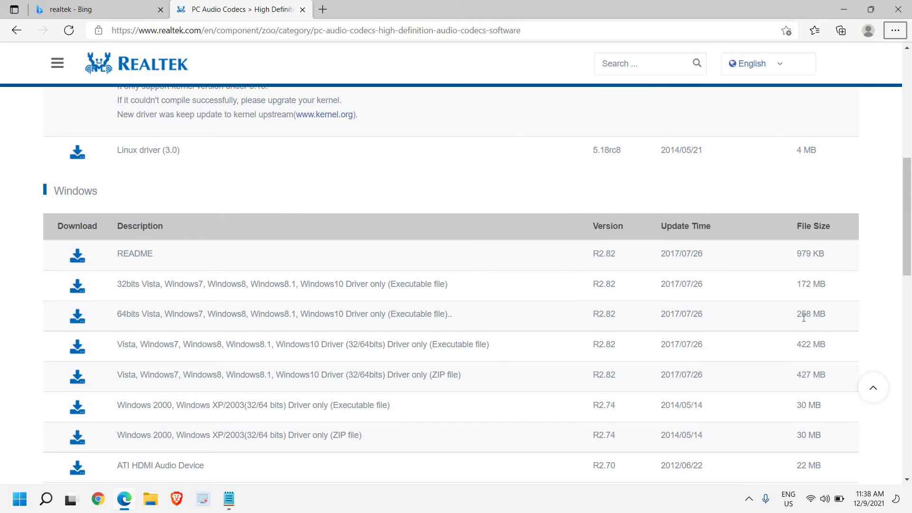
- Request the 64bits Windows driver, accepting the terms and pasting in an e-mail address
{"action": "left_click", "coordinate": [77, 324]}
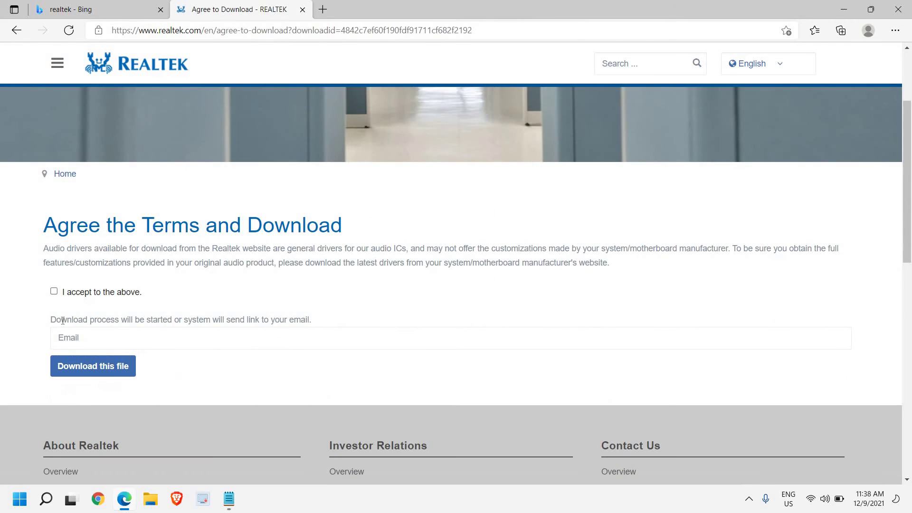
{"action": "left_click", "coordinate": [54, 293]}
{"action": "left_click", "coordinate": [84, 332]}
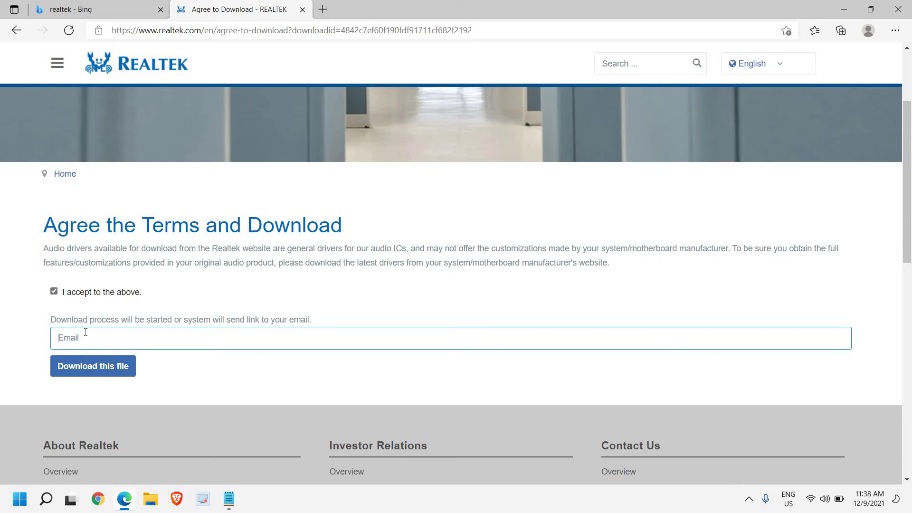
{"action": "key", "text": "ctrl+v"}
{"action": "left_click", "coordinate": [105, 372]}
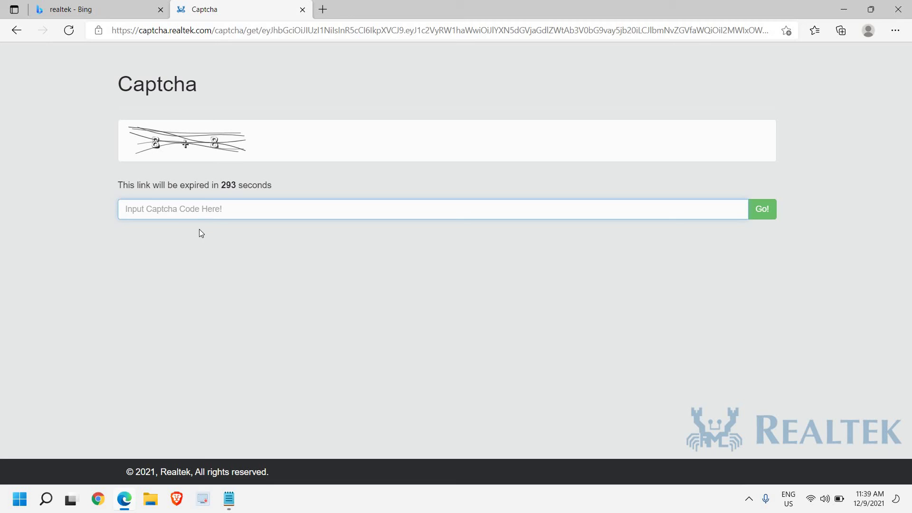
- Answer the captcha with 16 to start downloading 0009-64bit_Win7_Win8_Win81_Win10_R282.exe
{"action": "type", "text": "16"}
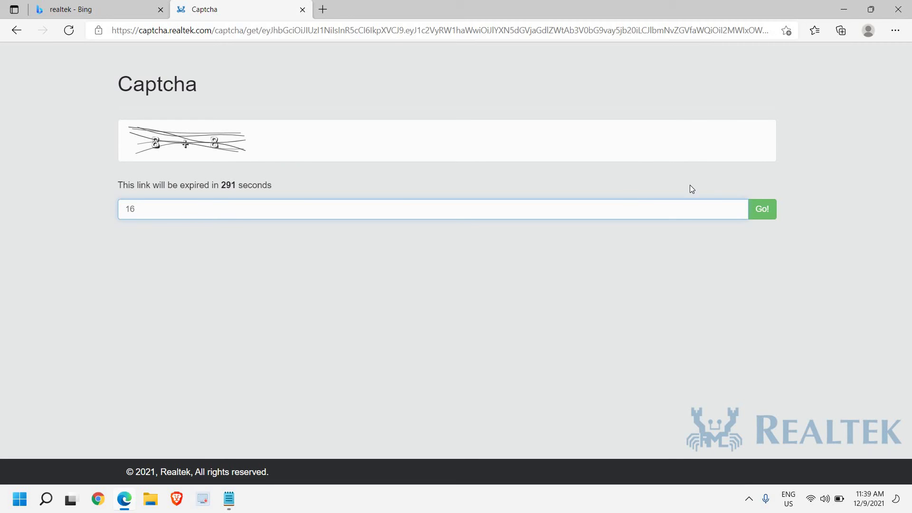
{"action": "left_click", "coordinate": [759, 209]}
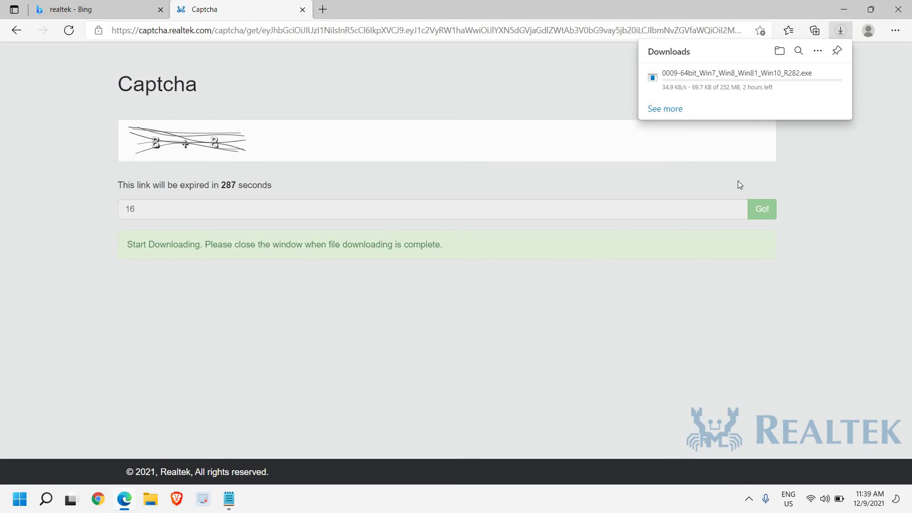